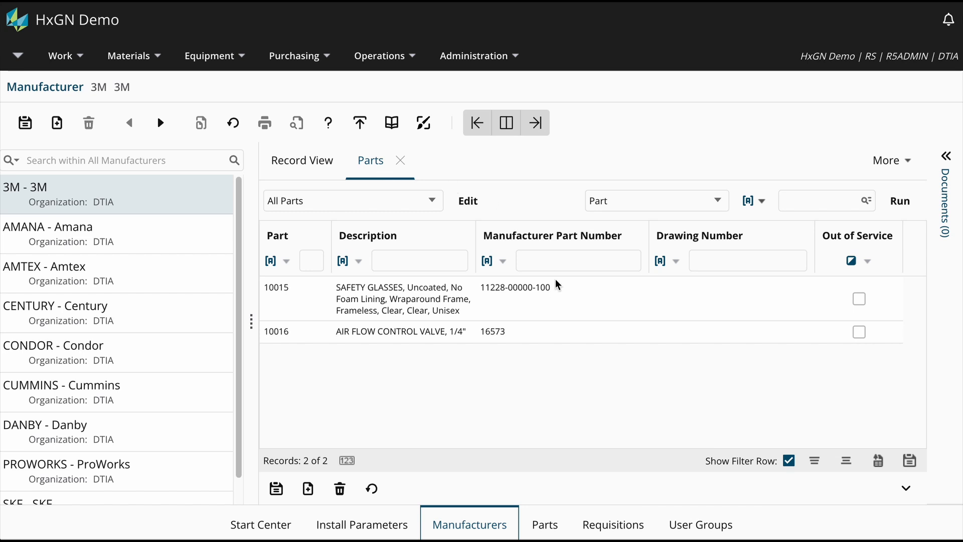
Step: Examine the primary manufacturer and its part number in the CENTRAL store record of part 10015
left_click(552, 534)
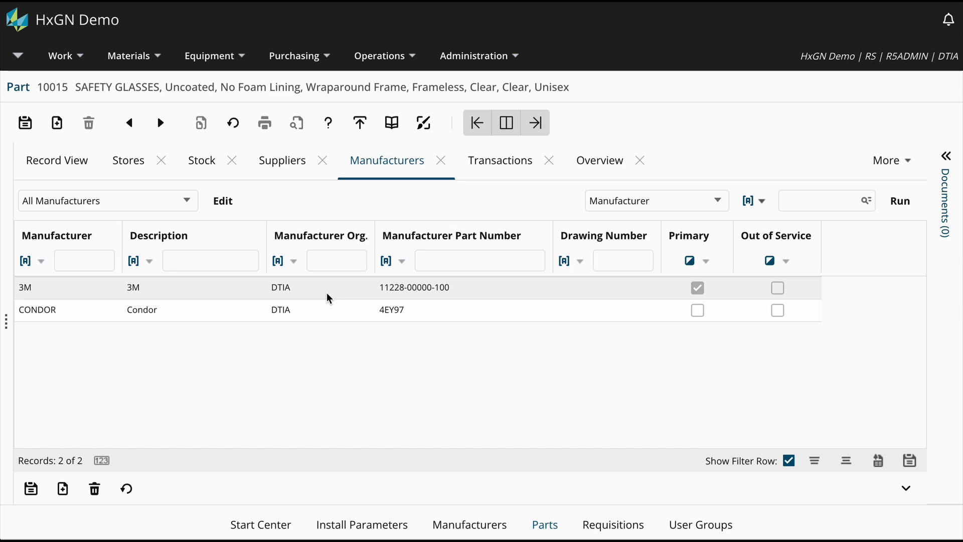
left_click(131, 168)
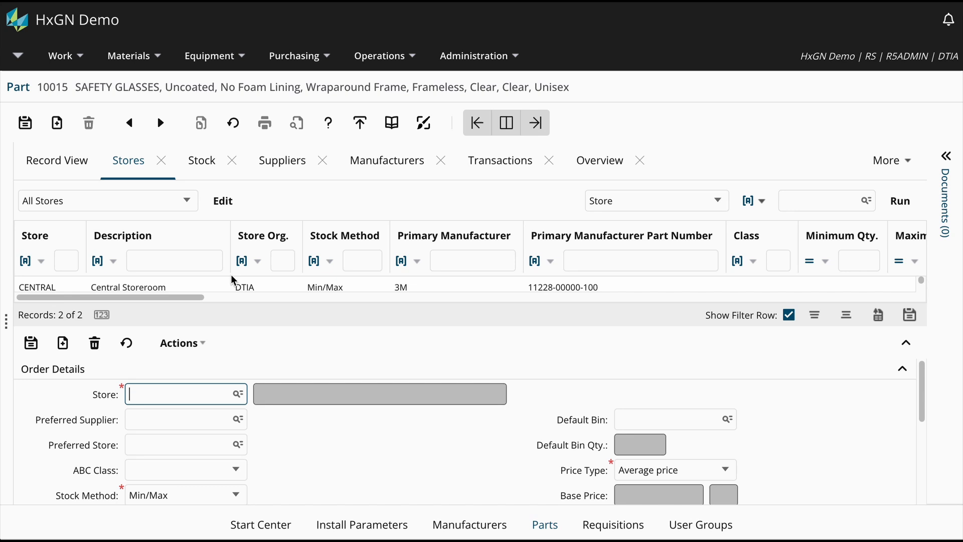
left_click(224, 287)
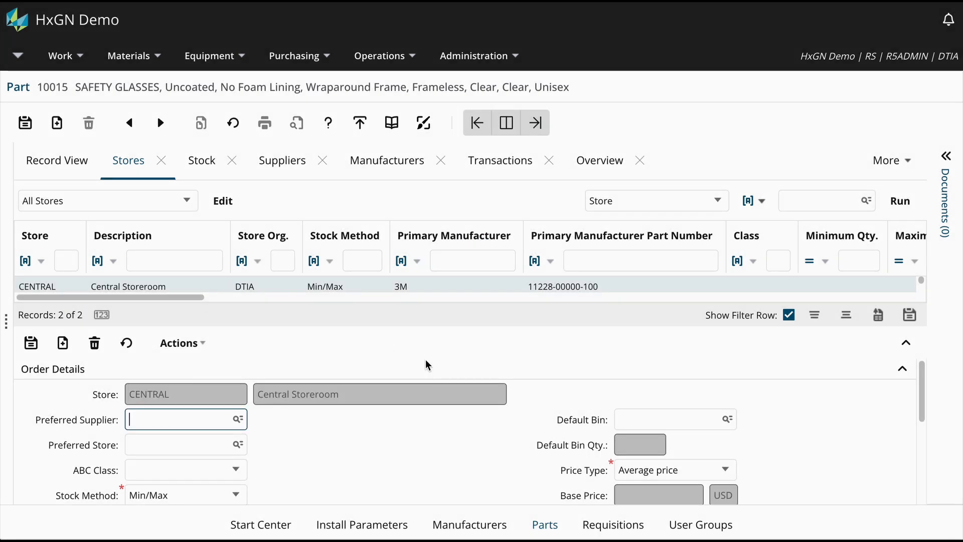
scroll(516, 450, "down", 3)
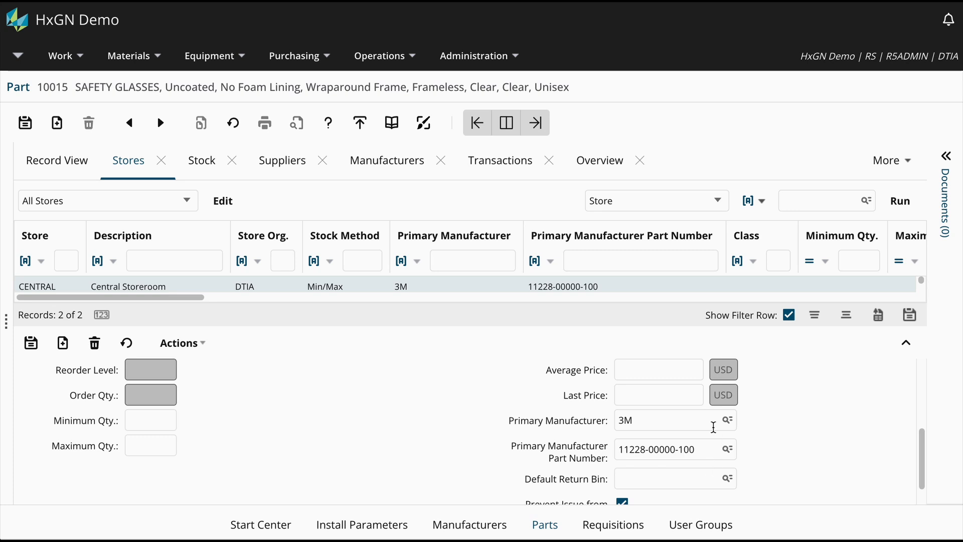
left_click(908, 344)
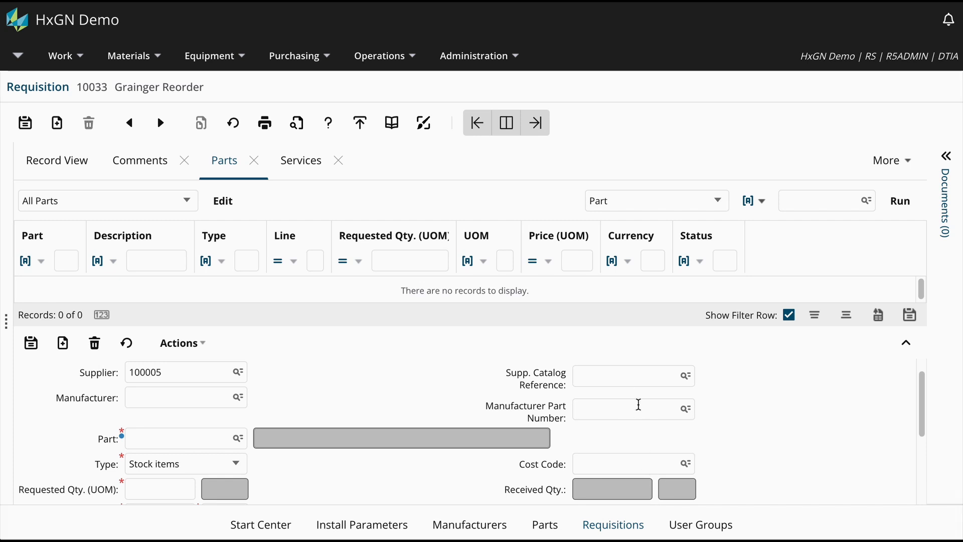
Step: Look up manufacturer part numbers with a part description filter of "safety" and pick CONDOR 4EY97 for the new requisition line
left_click(685, 409)
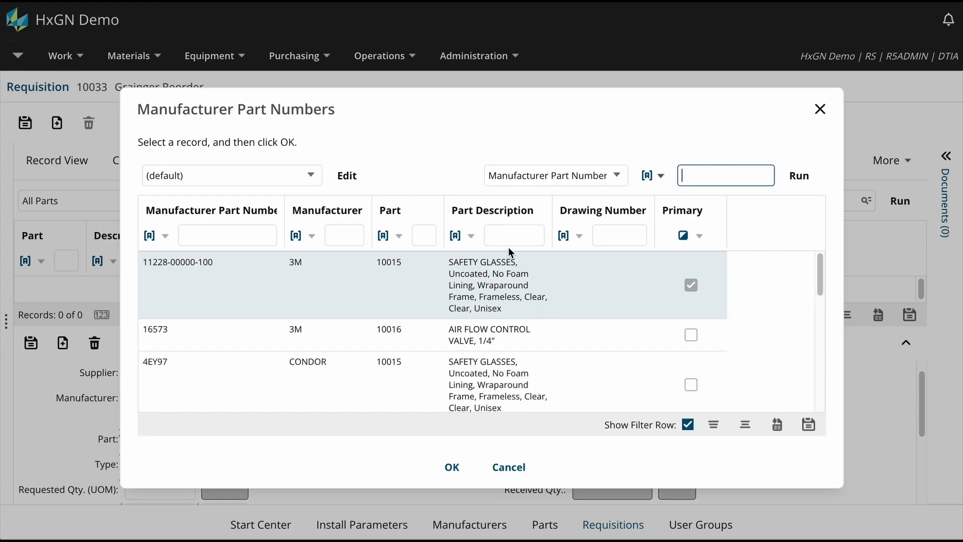
left_click(507, 234)
type("safety")
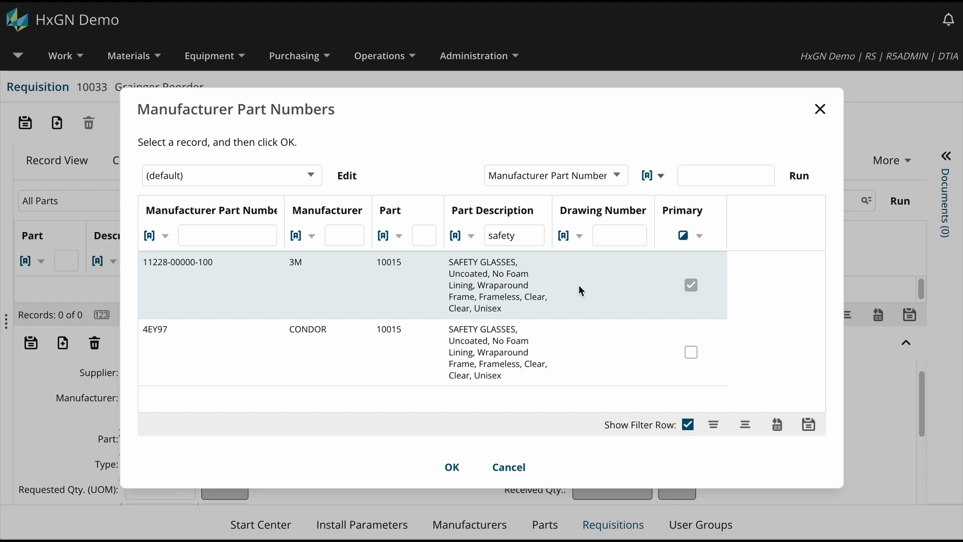
double_click(587, 364)
Step: Set the requested quantity of the safety glasses line to 12 and save the line
left_click(162, 488)
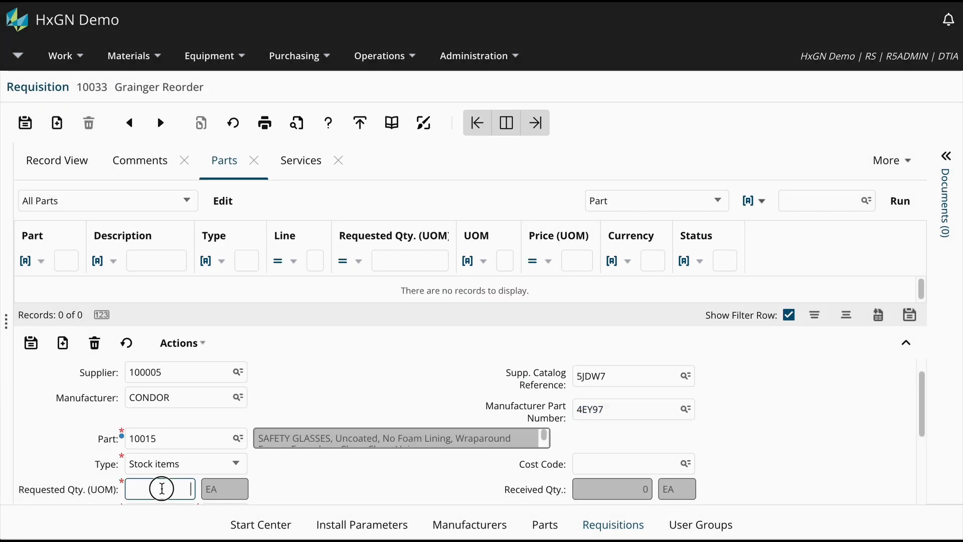
type("12")
left_click(31, 345)
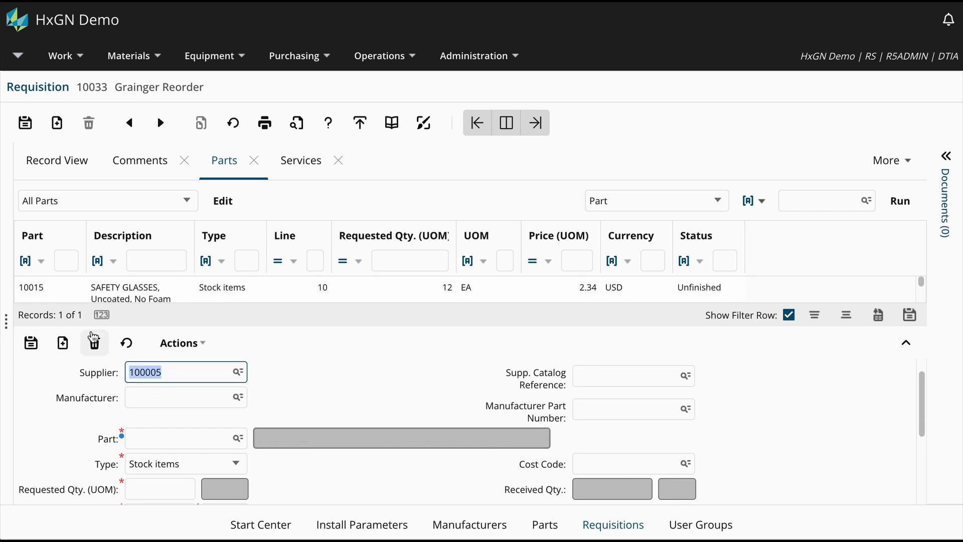
Step: Change the manufacturer part number on the saved safety glasses line to 4VCG3 and save it
left_click(184, 294)
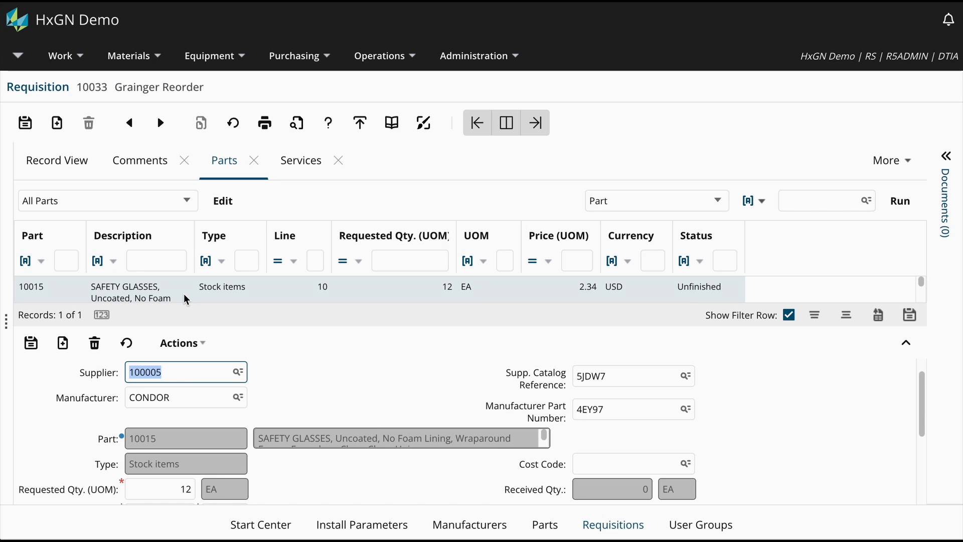
left_click(627, 411)
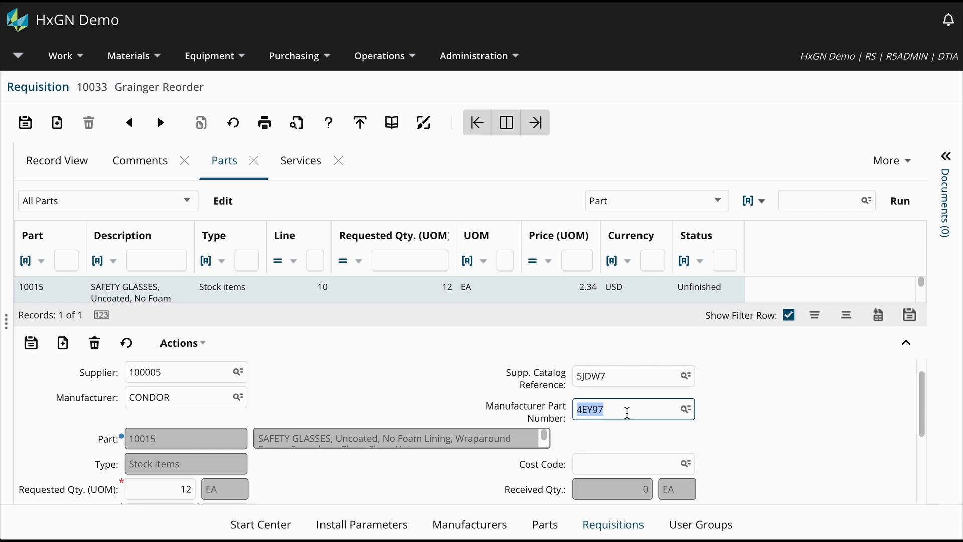
type("4VCG3")
left_click(31, 345)
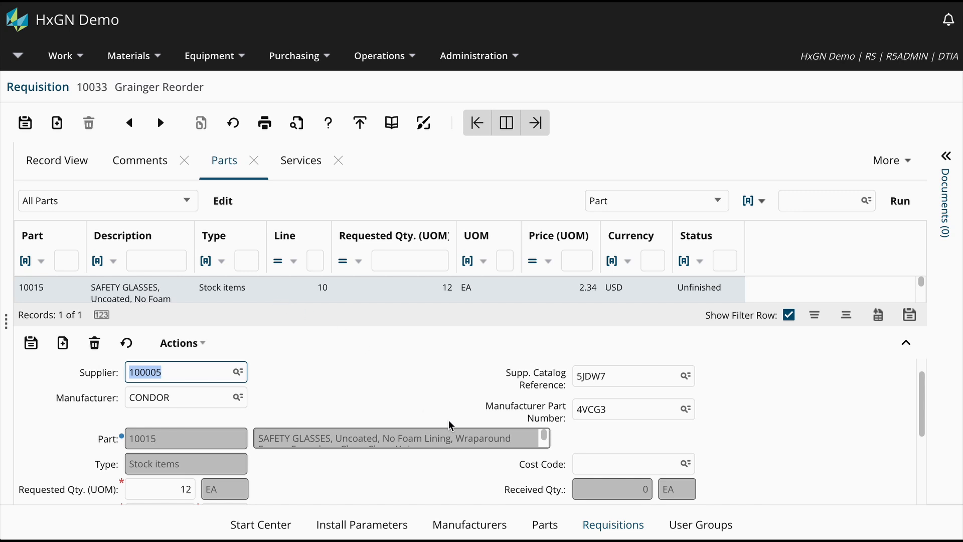
Step: Review the full list of manufacturers and manufacturer part numbers recorded for part 10015
left_click(542, 532)
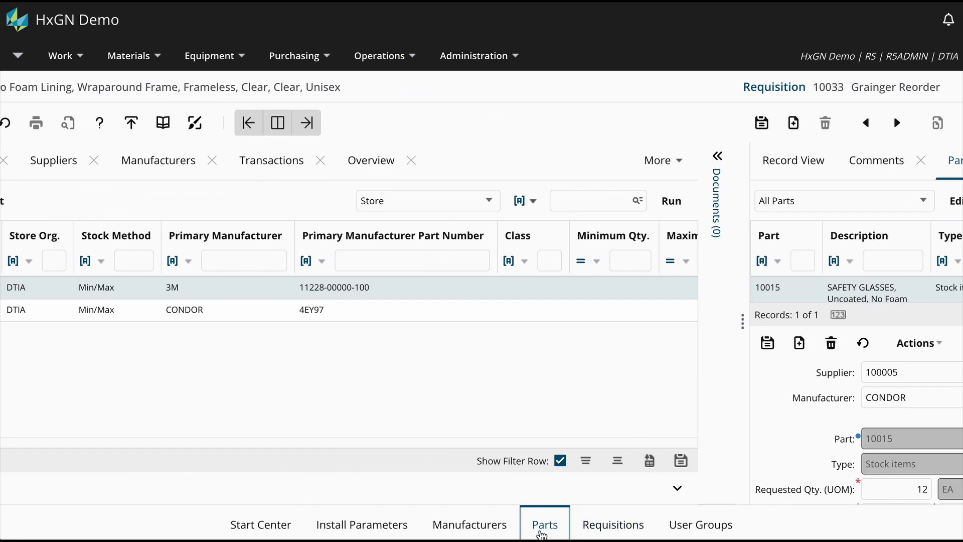
left_click(406, 170)
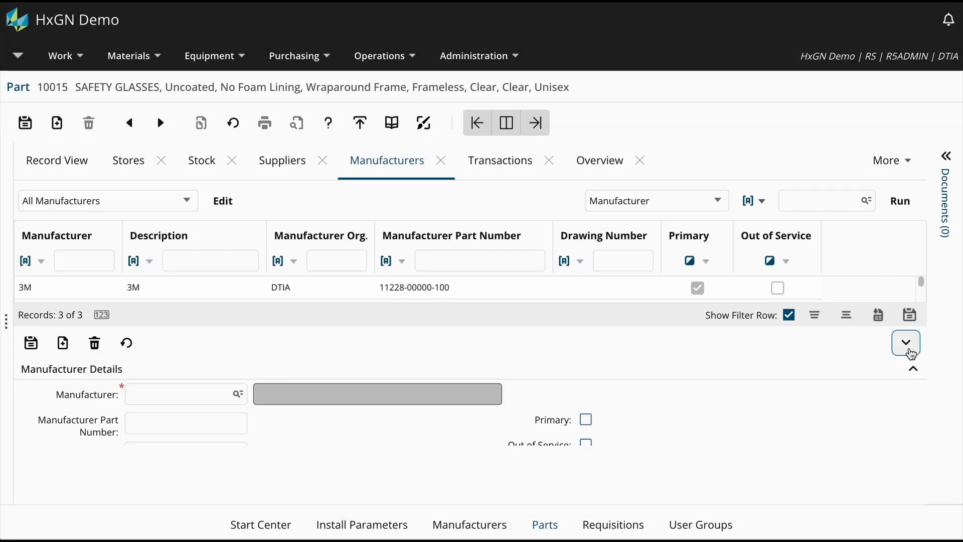
left_click(906, 343)
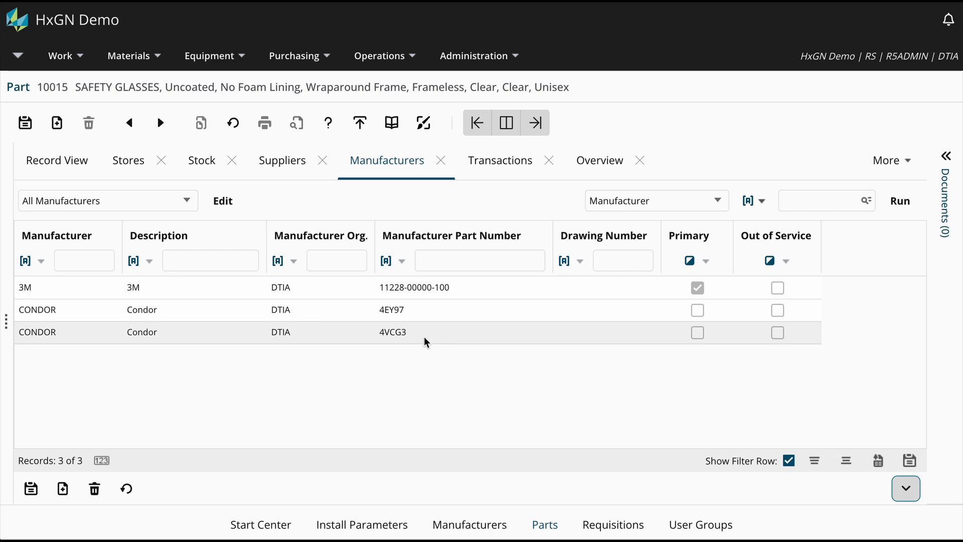
left_click(366, 335)
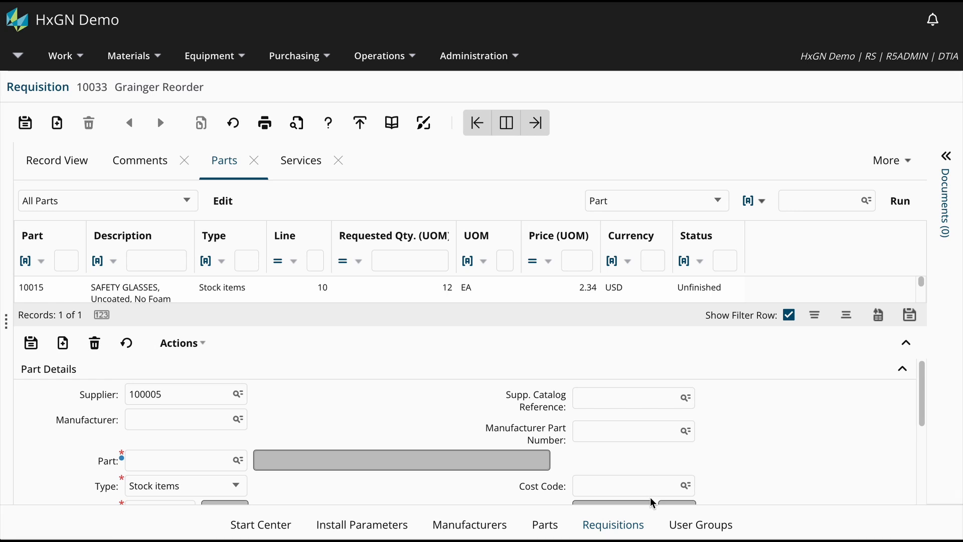
Step: For another line on the Grainger Reorder requisition, filter manufacturer part numbers by description "safety" and choose CONDOR 4EY97
left_click(675, 437)
left_click(686, 432)
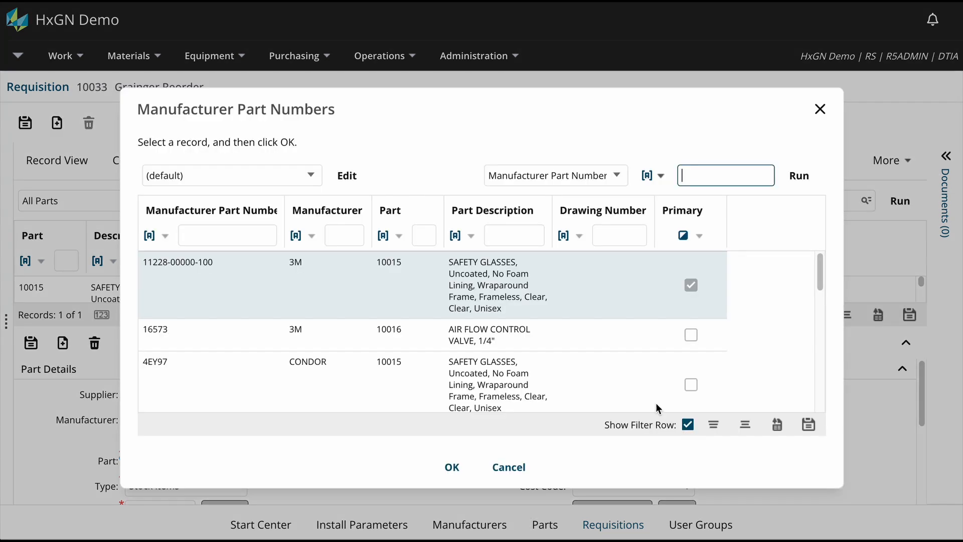
left_click(525, 235)
type("safety")
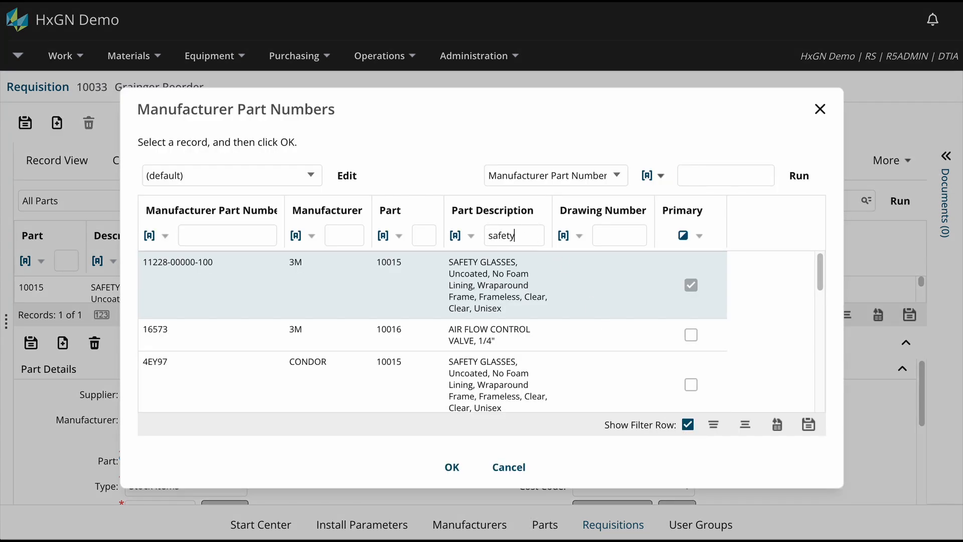
key("Return")
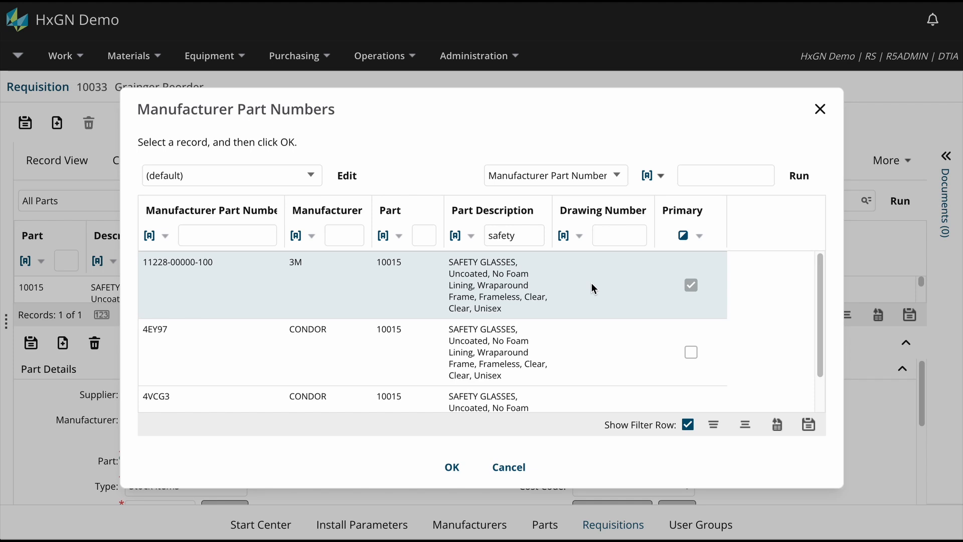
scroll(591, 283, "down", 1)
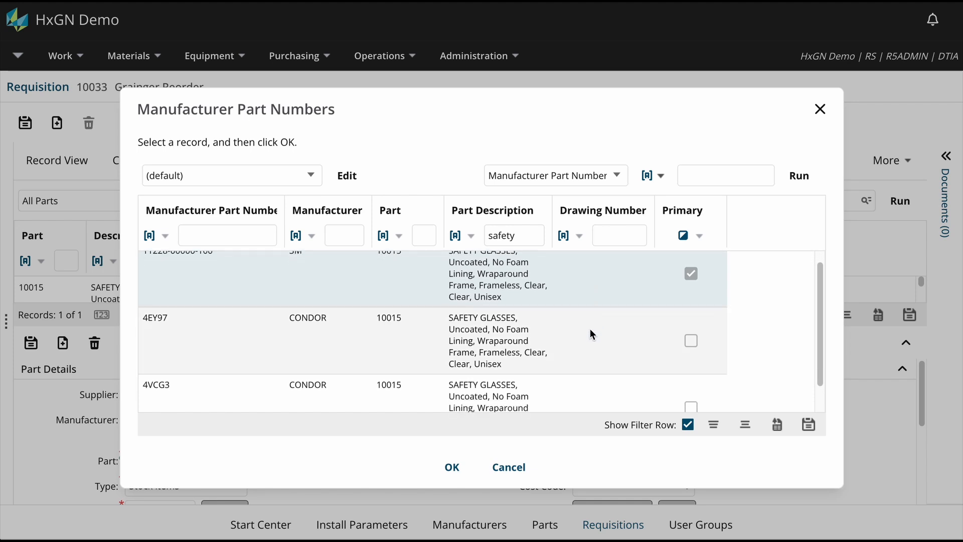
scroll(586, 339, "down", 2)
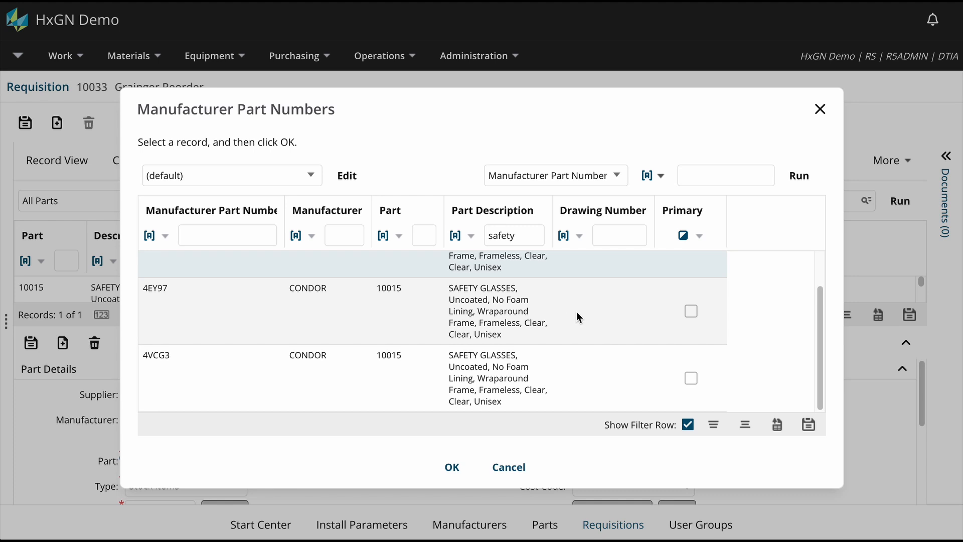
double_click(577, 316)
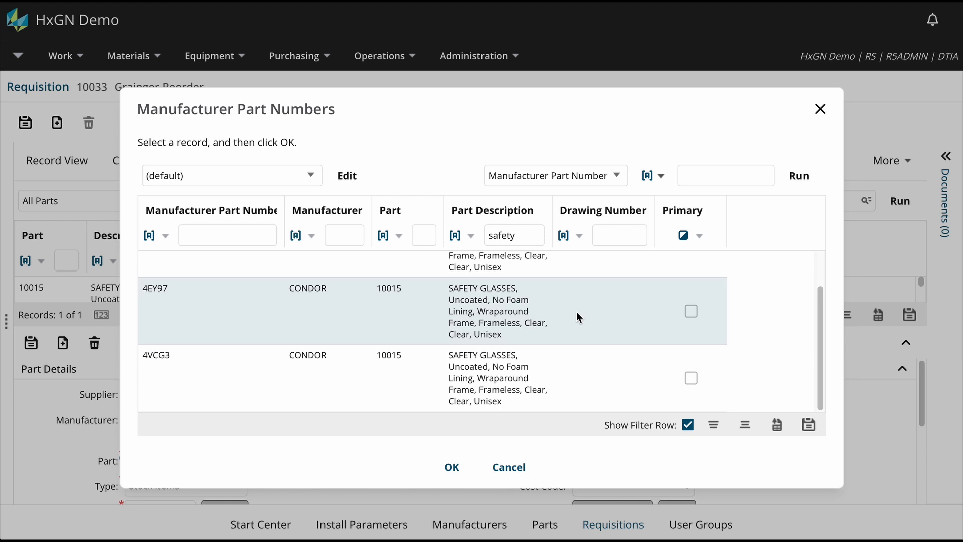
Step: Set the new line's requested quantity to 12 and save it, declining the update to the primary manufacturer part number
scroll(294, 482, "down", 2)
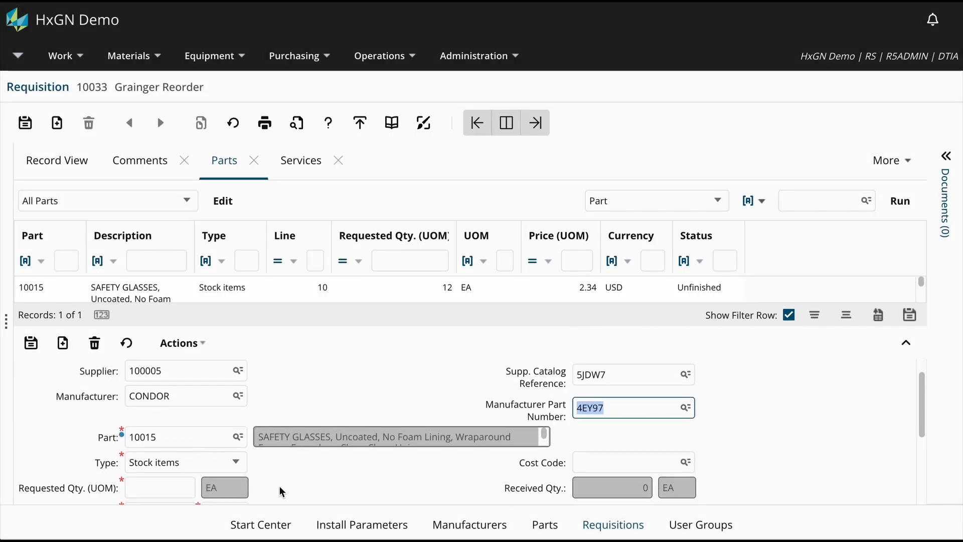
left_click(158, 411)
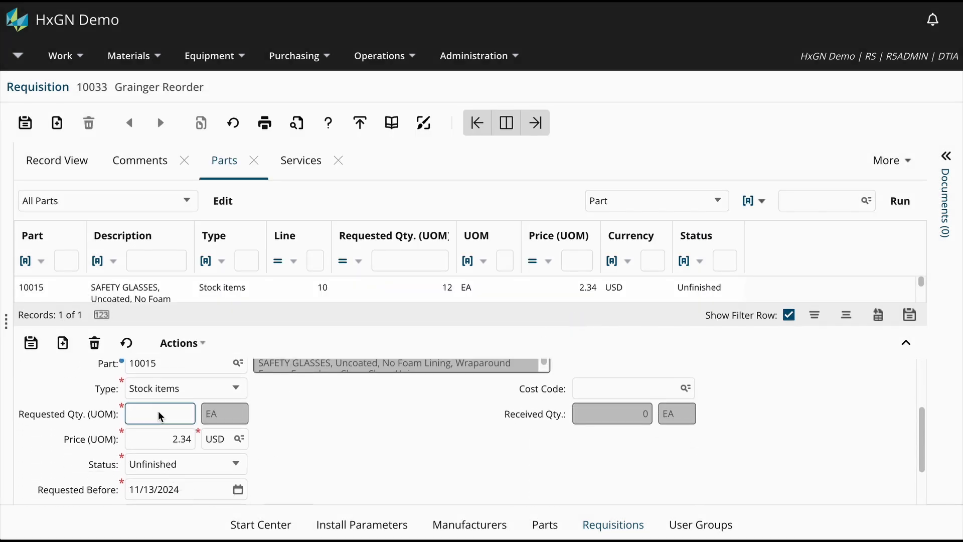
type("12")
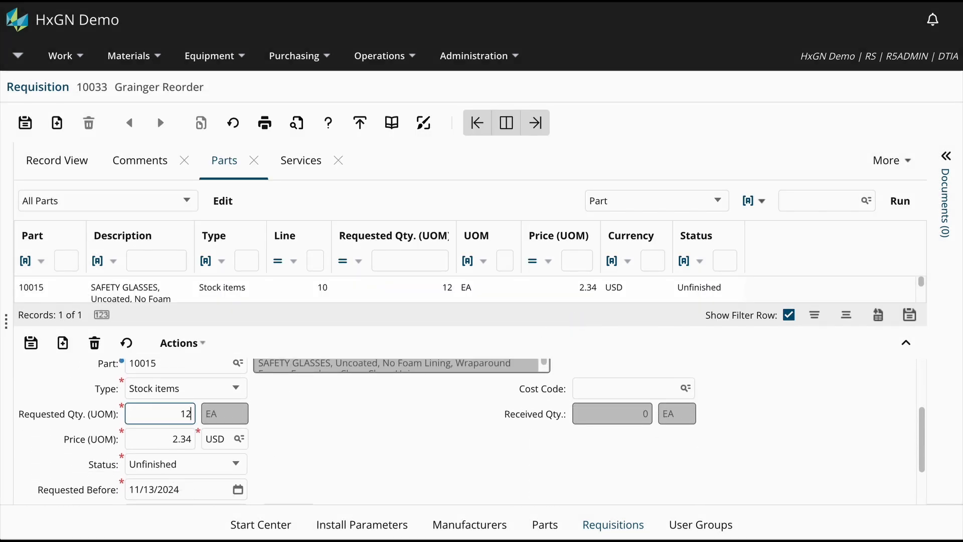
left_click(31, 345)
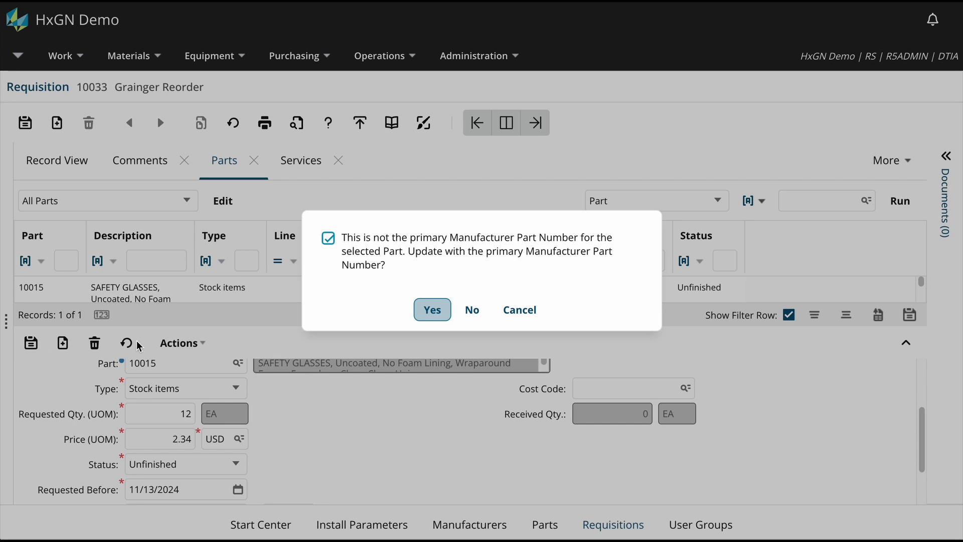
left_click(477, 310)
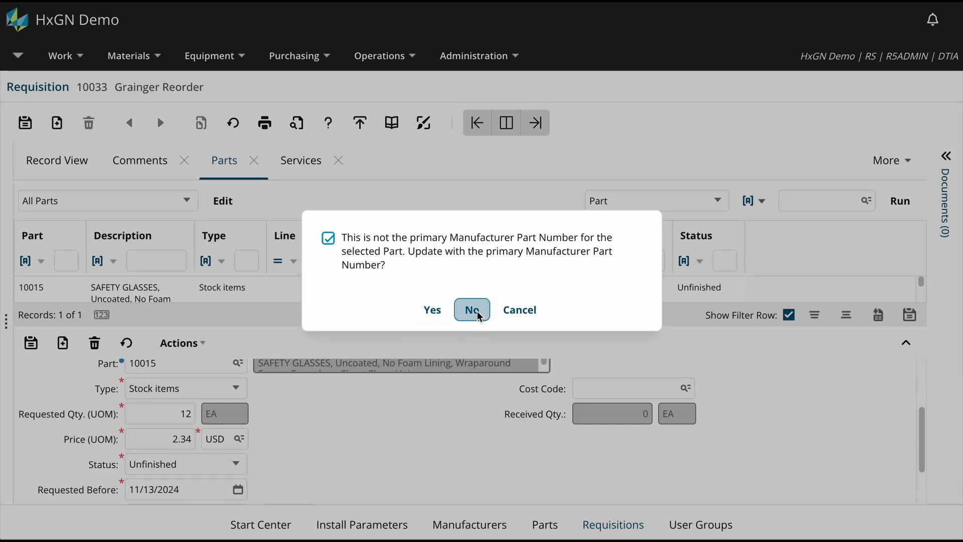
left_click(477, 311)
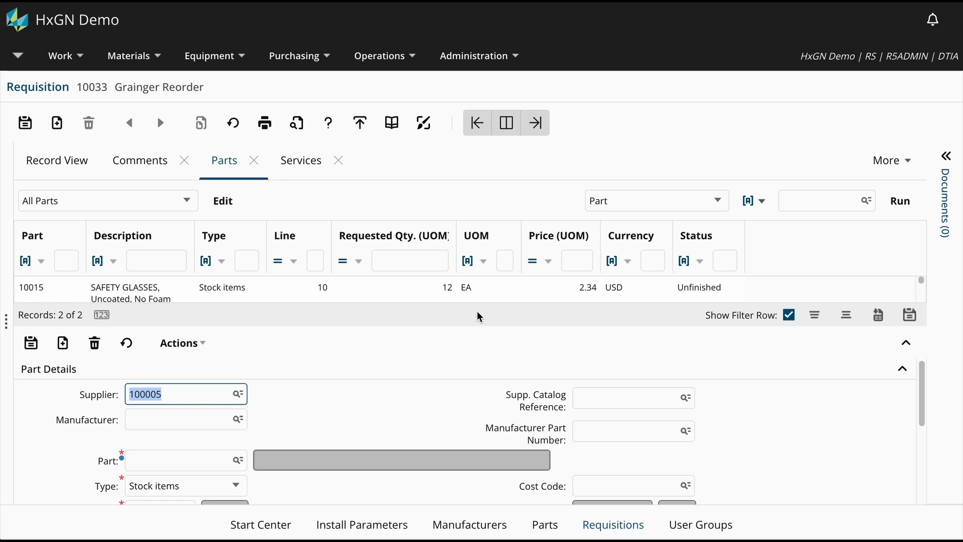
Step: Change the manufacturer part number on requisition line 20 to 4VH89, save it, and acknowledge the warning
left_click(502, 299)
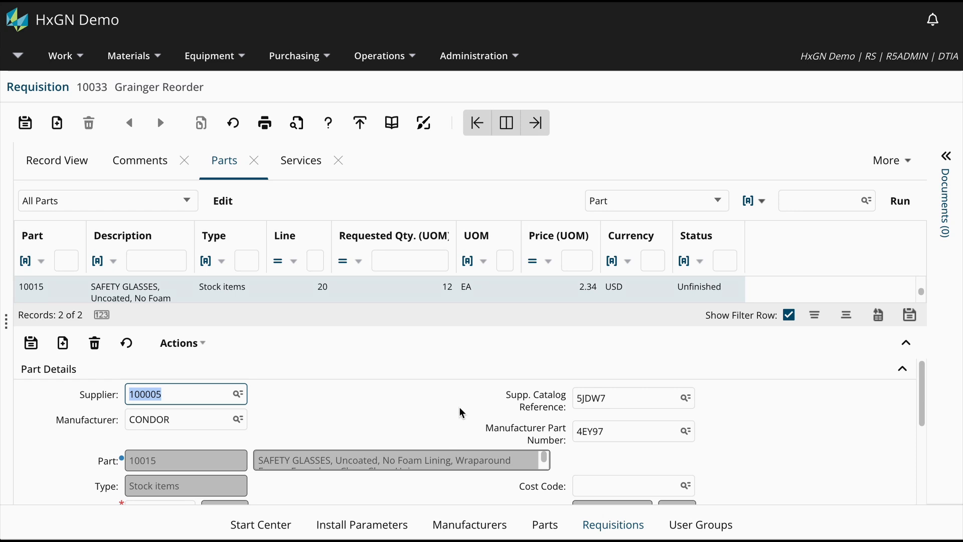
left_click(618, 435)
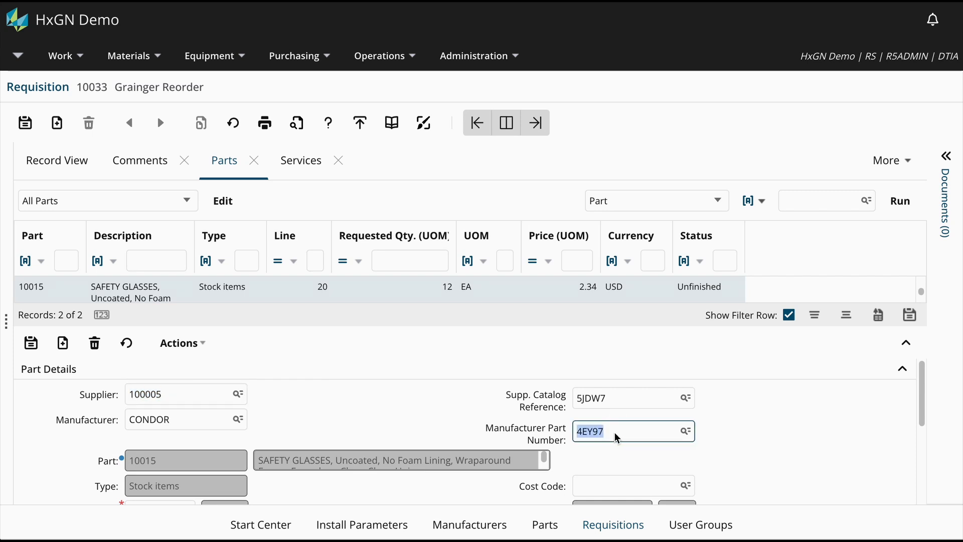
type("4VH89")
left_click(31, 345)
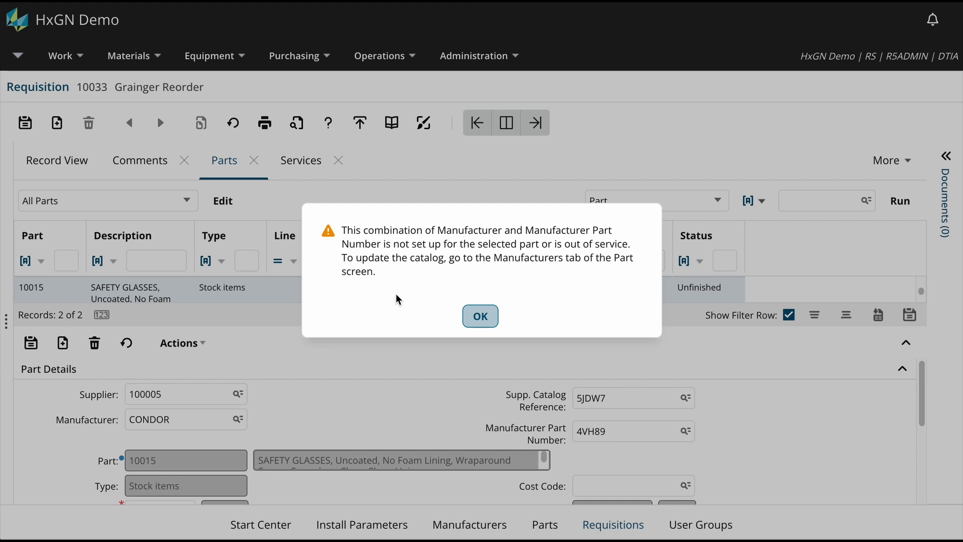
left_click(471, 321)
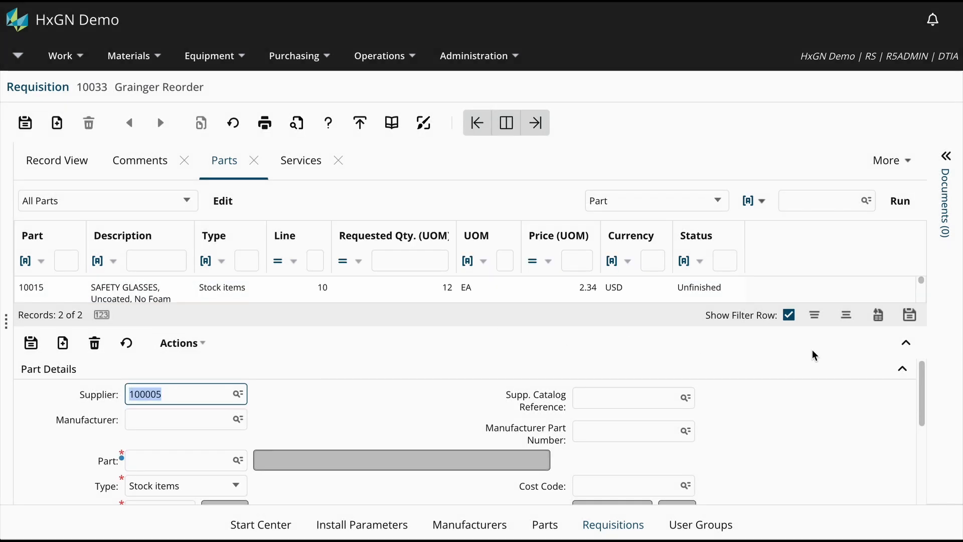